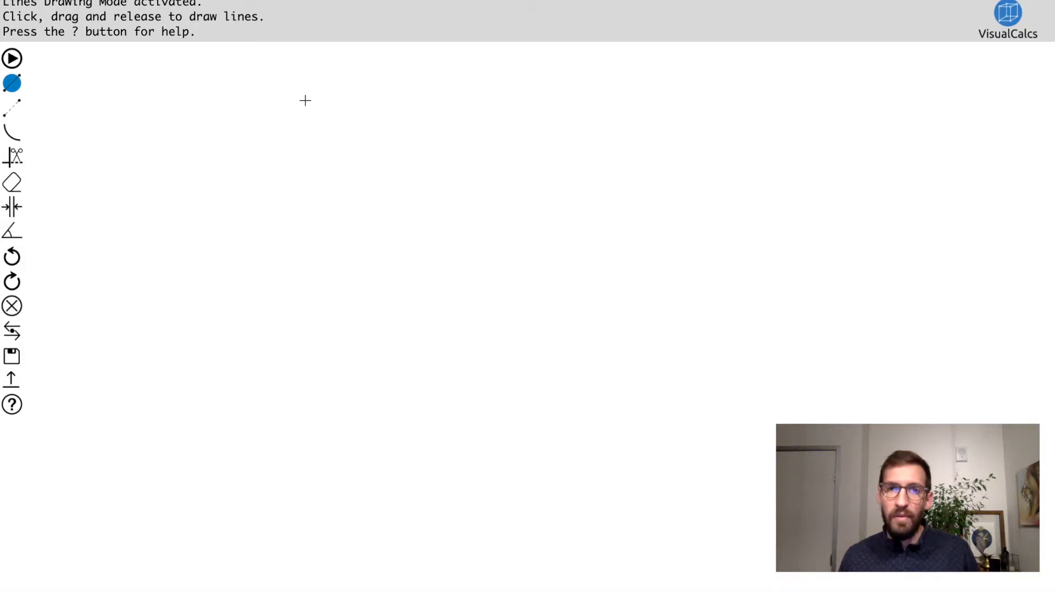
Step: Draw a horizontal line 5 long for the upper edge of the top flange
drag(306, 87, 649, 87)
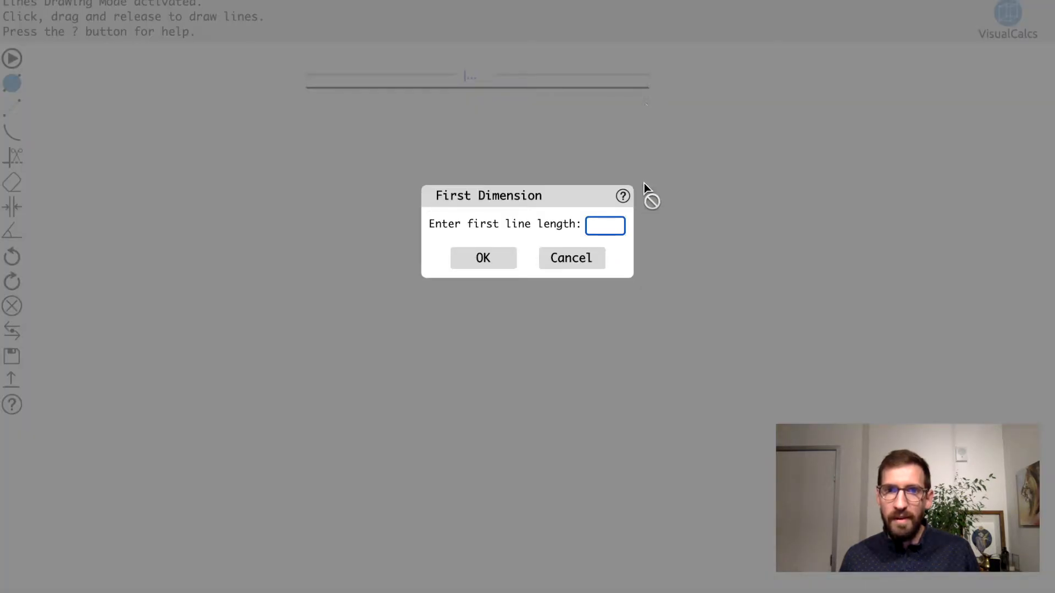
text(5)
key(Return)
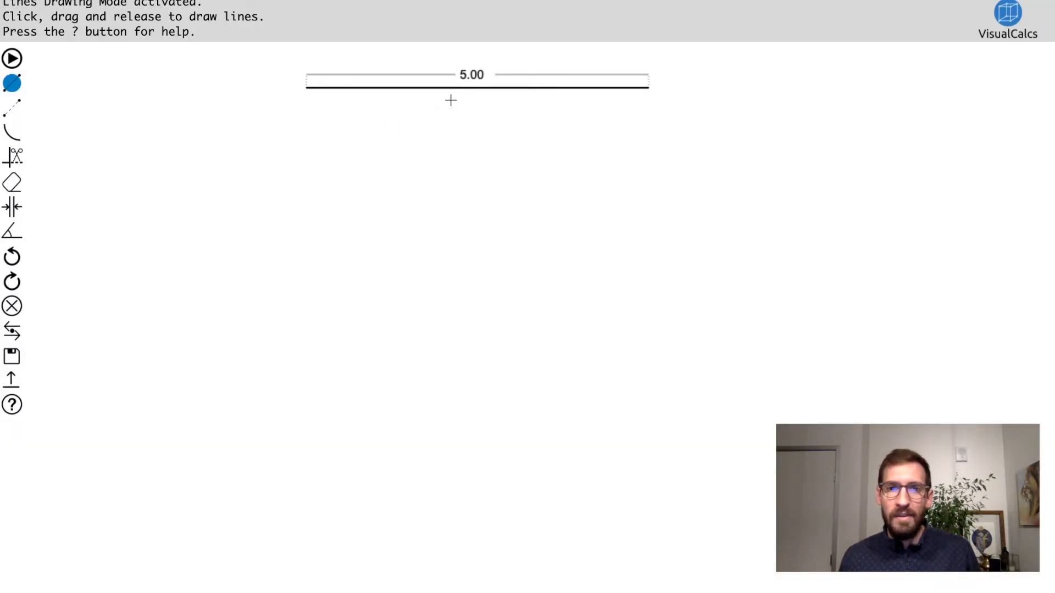
mouse_move(471, 75)
mouse_down()
mouse_move(655, 77)
mouse_move(434, 75)
mouse_move(455, 94)
mouse_move(479, 70)
mouse_up()
Step: Draw 0.2 long vertical end edges downward from both ends of the top flange line
mouse_move(305, 88)
mouse_down()
mouse_move(306, 153)
mouse_move(272, 149)
mouse_move(259, 132)
mouse_move(264, 90)
mouse_move(268, 104)
mouse_move(329, 117)
mouse_move(349, 108)
mouse_move(344, 129)
mouse_move(306, 133)
mouse_up()
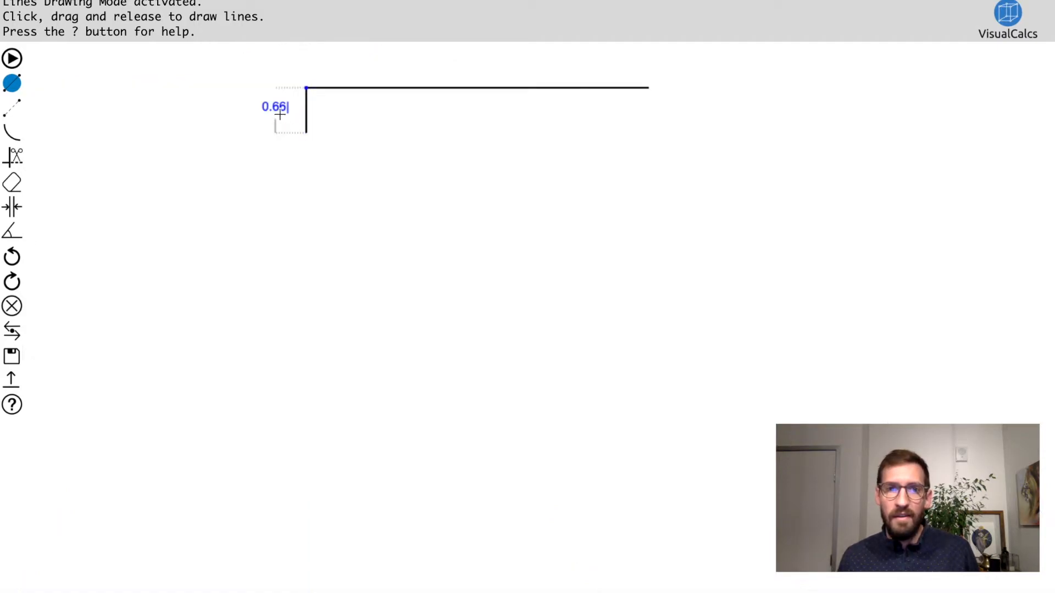
key(BackSpace)
key(BackSpace)
key(BackSpace)
key(BackSpace)
text(0.2)
key(Return)
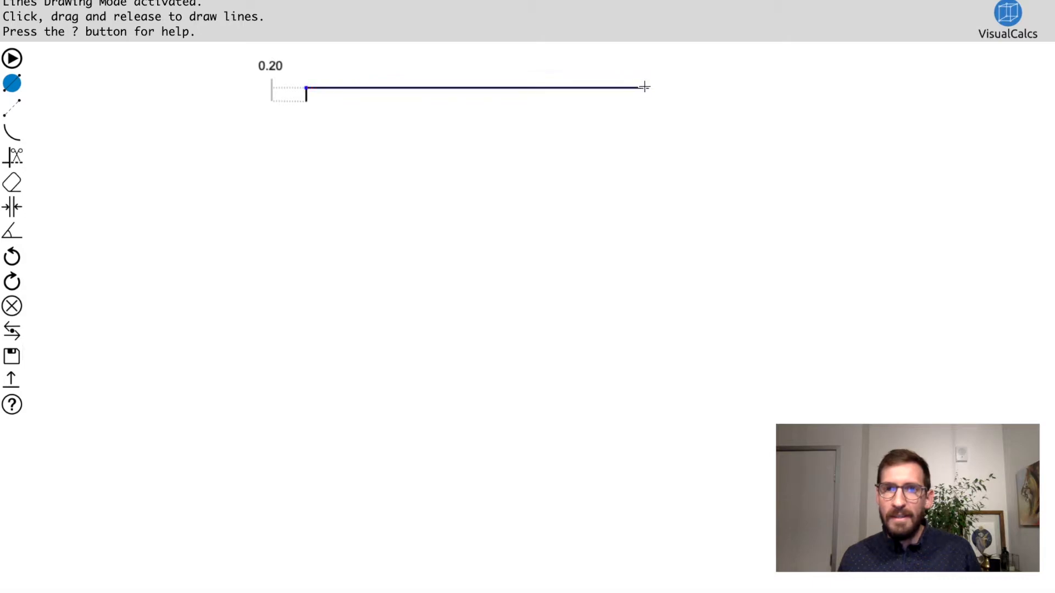
drag(647, 87, 649, 100)
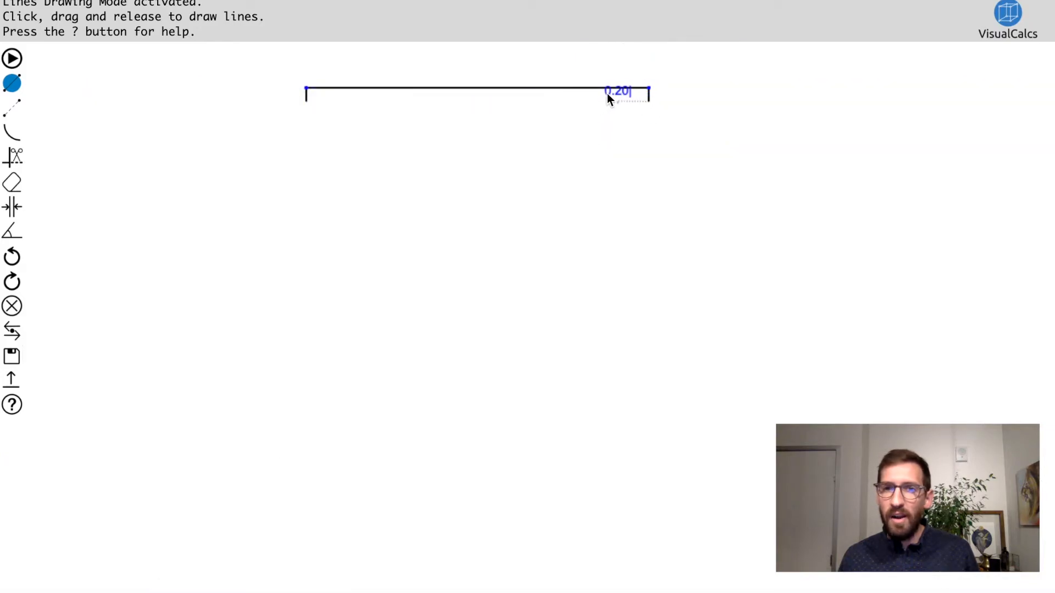
Step: Draw the right part of the top flange's underside, 3 long from the right end edge, and place its dimension below the line
drag(649, 100, 482, 100)
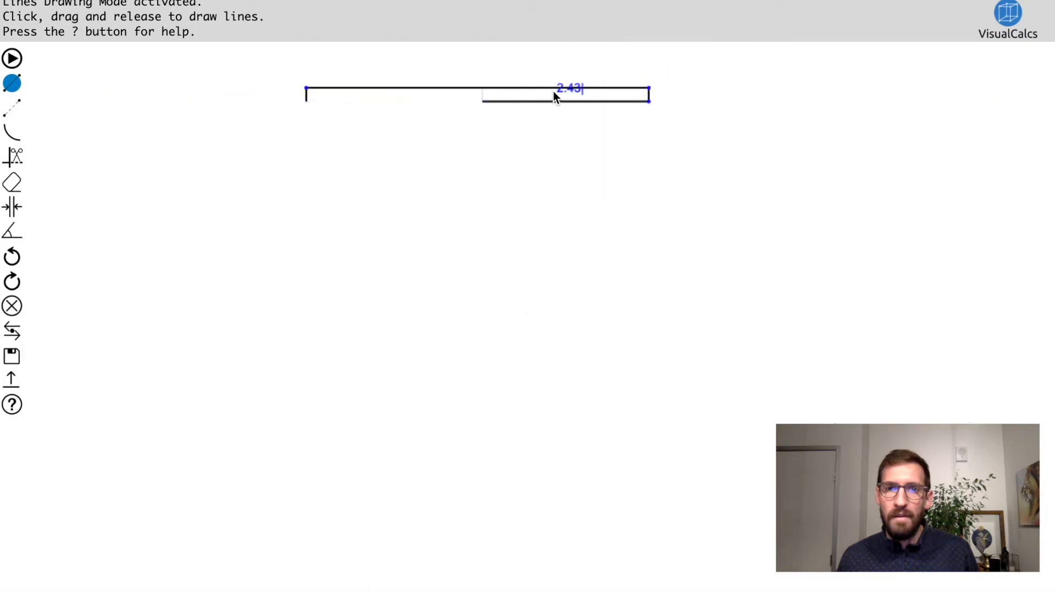
click(566, 125)
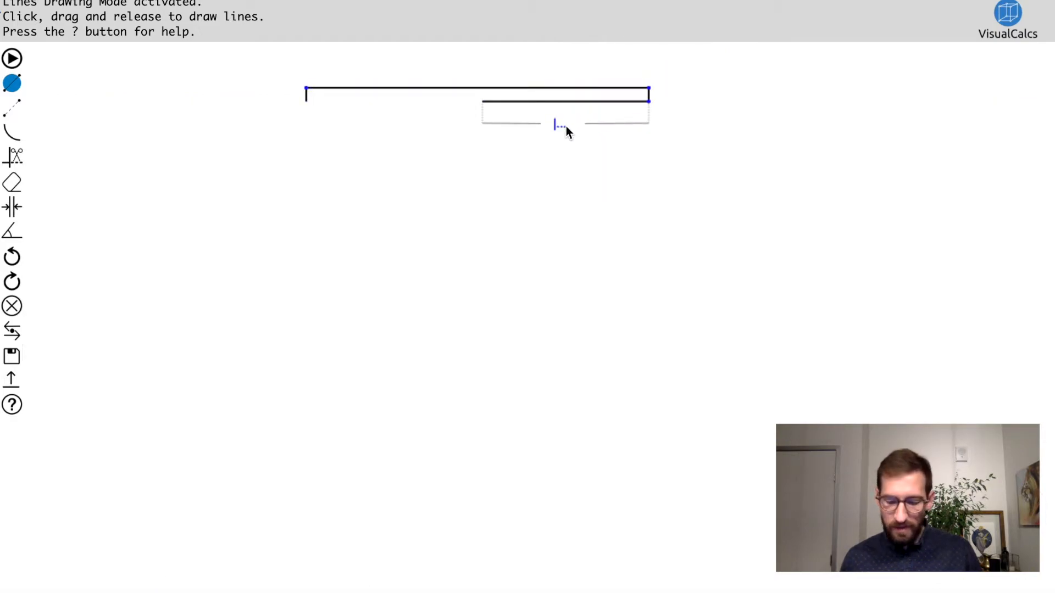
text(3)
key(Return)
drag(549, 90, 557, 119)
Step: Draw the left part of the top flange's underside from the left end edge and set its length to 1.75
drag(308, 107, 355, 110)
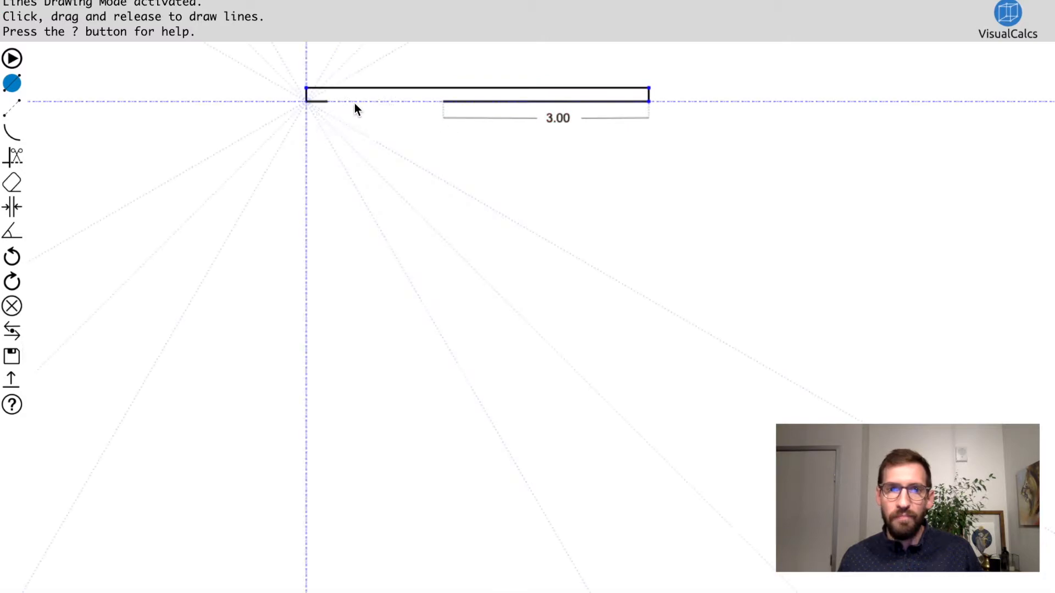
drag(428, 101, 427, 101)
drag(365, 87, 362, 135)
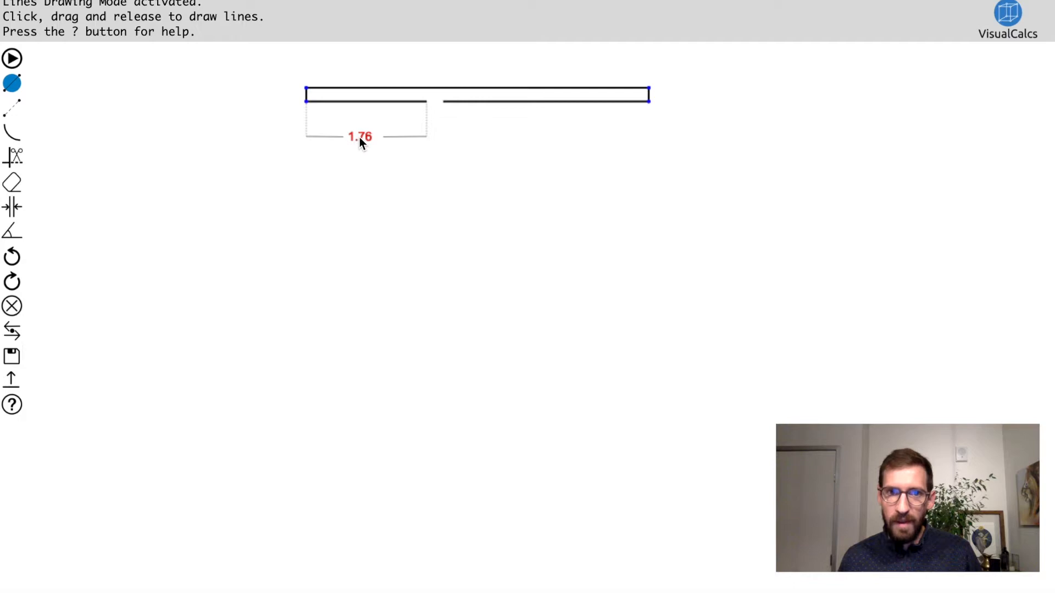
text(1.75)
key(Return)
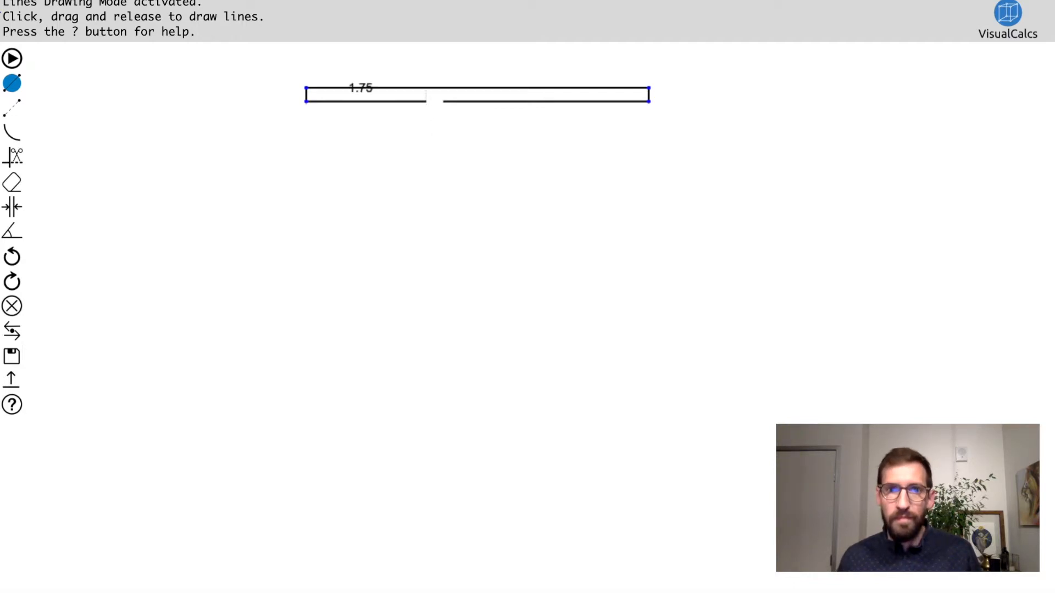
Step: Draw the web's left side and outline the bottom flange with its upper left edge, a 0.2 end edge and the underside
mouse_move(427, 102)
mouse_down()
mouse_move(430, 388)
mouse_move(303, 384)
mouse_move(306, 405)
mouse_up()
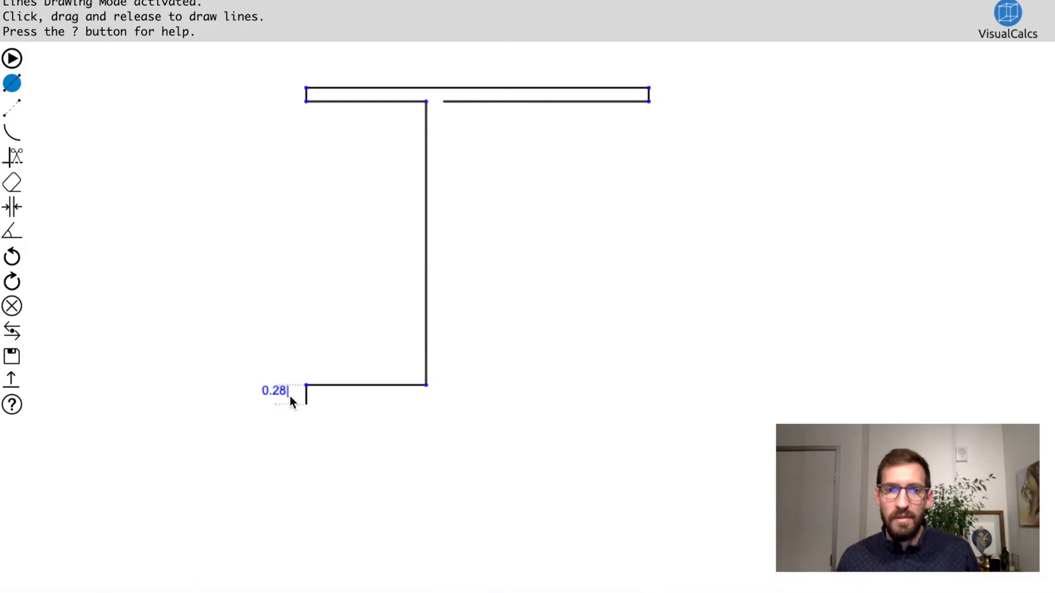
click(248, 356)
text(.2)
key(Return)
drag(305, 398, 485, 399)
drag(584, 398, 586, 398)
Step: Draw the web's right side, the bottom flange's upper right edge and an upward-sloping lip line 2 long
drag(442, 101, 622, 306)
click(566, 331)
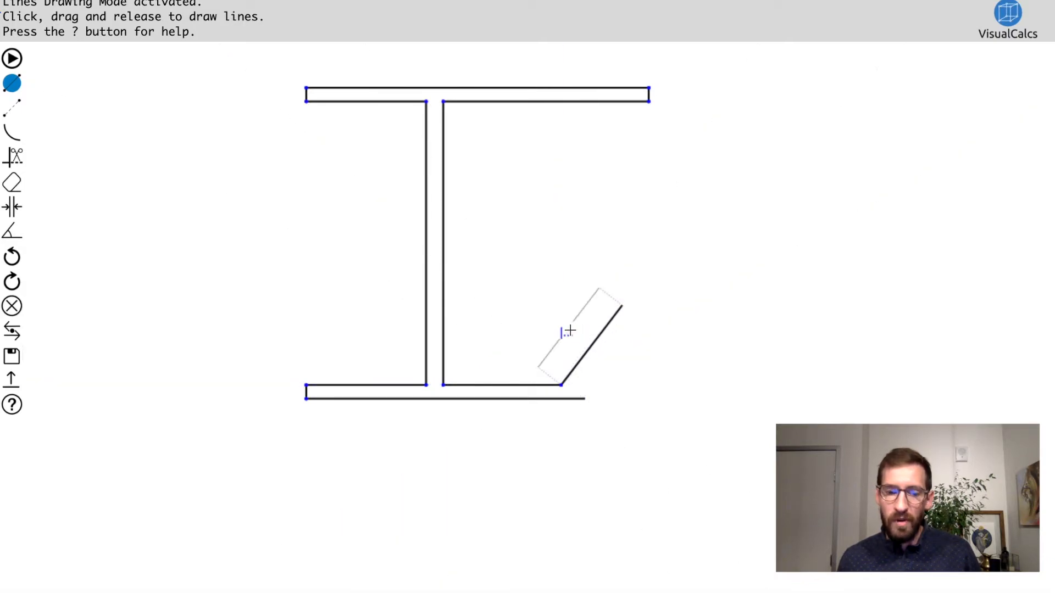
text(2)
key(Return)
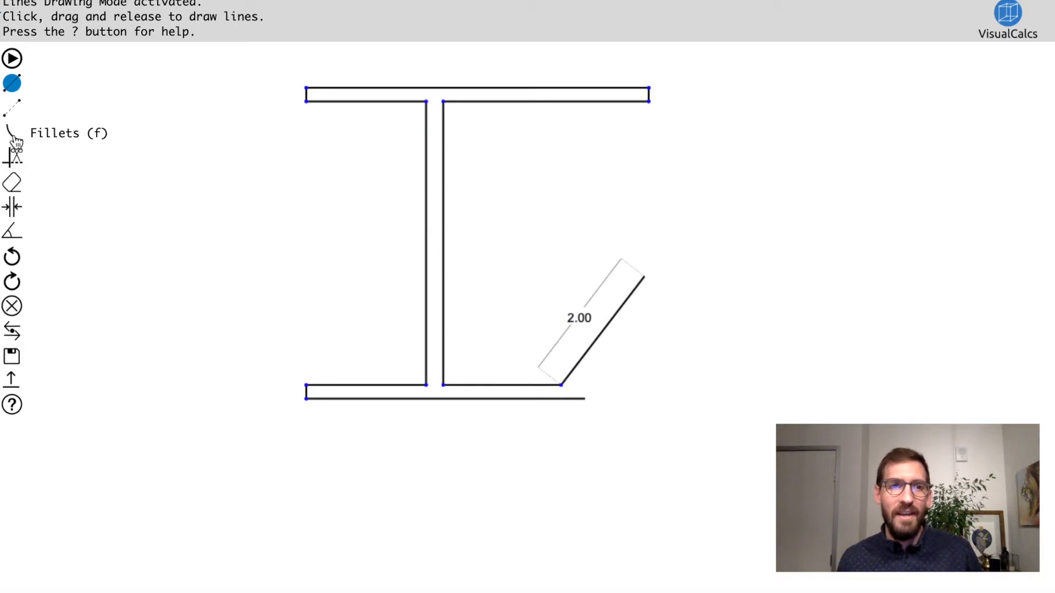
Step: Add an angular dimension for the inside angle between bottom flange and sloping lip, and move the lip's length dimension to its outer side
click(13, 232)
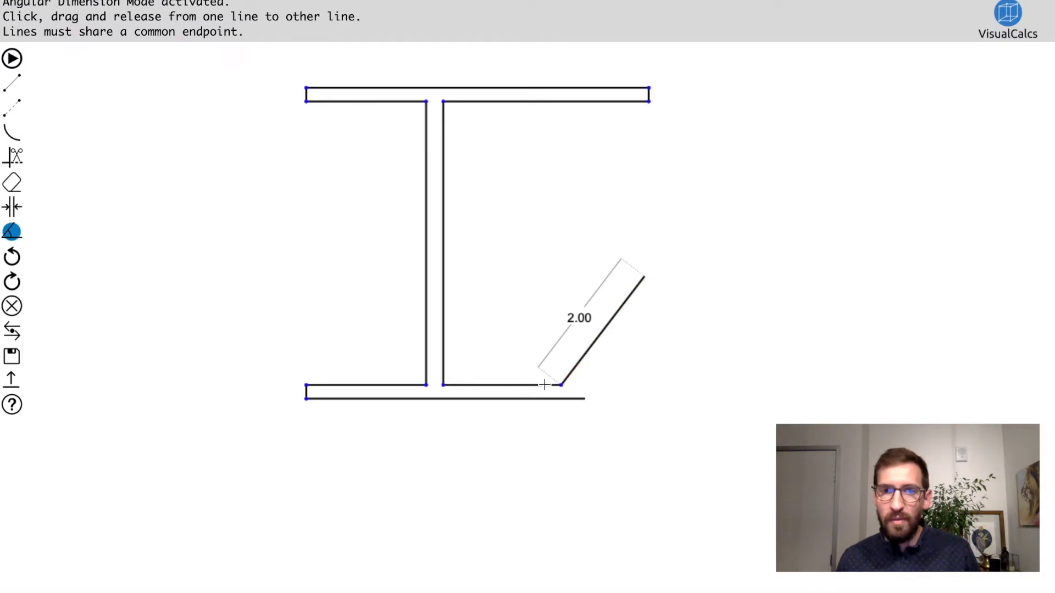
mouse_move(538, 386)
mouse_down()
mouse_move(518, 336)
mouse_move(582, 362)
mouse_up()
drag(603, 398, 501, 320)
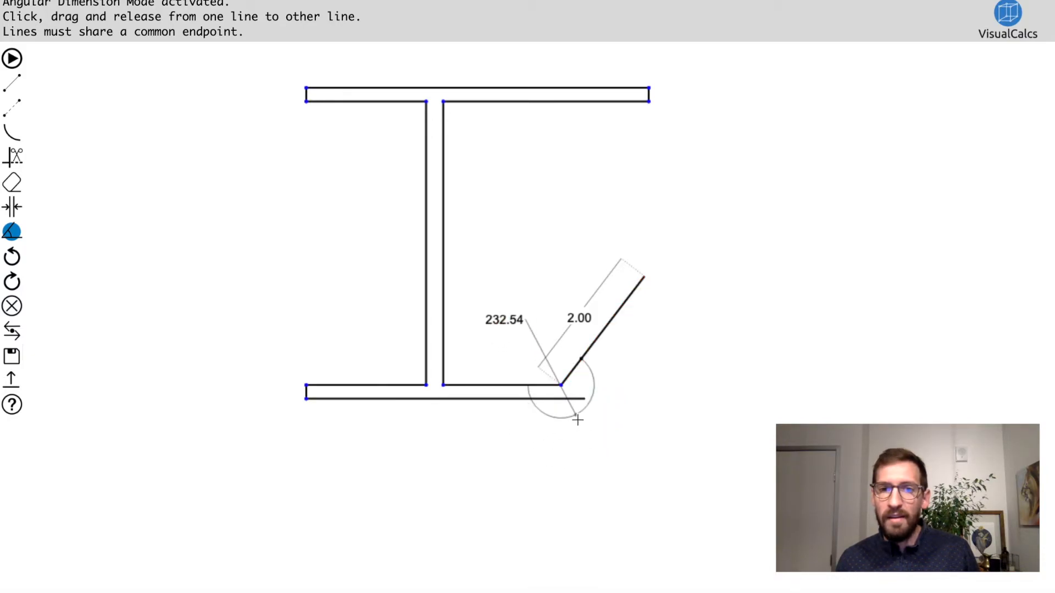
drag(570, 412, 549, 360)
drag(579, 318, 641, 332)
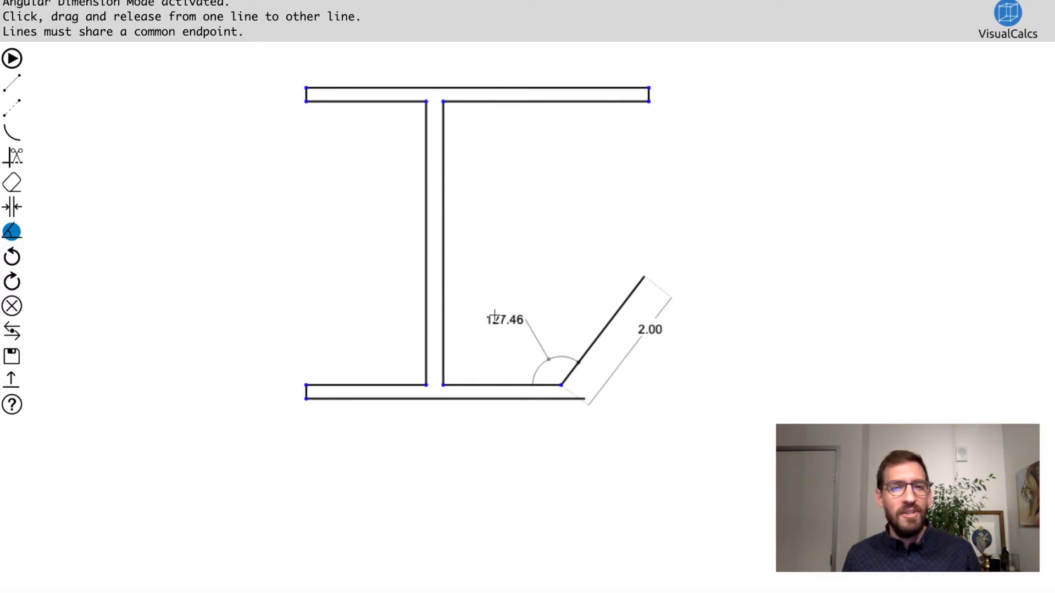
Step: Reposition the angular dimension and set the inside angle between the bottom flange and the lip to 125 degrees
mouse_move(502, 320)
mouse_down()
mouse_move(494, 333)
mouse_move(502, 319)
mouse_move(586, 298)
mouse_move(576, 313)
mouse_move(500, 319)
mouse_move(572, 301)
mouse_move(522, 318)
mouse_up()
mouse_move(549, 361)
mouse_down()
mouse_move(534, 372)
mouse_move(633, 407)
mouse_move(554, 434)
mouse_move(542, 406)
mouse_move(546, 362)
mouse_move(593, 372)
mouse_move(555, 371)
mouse_up()
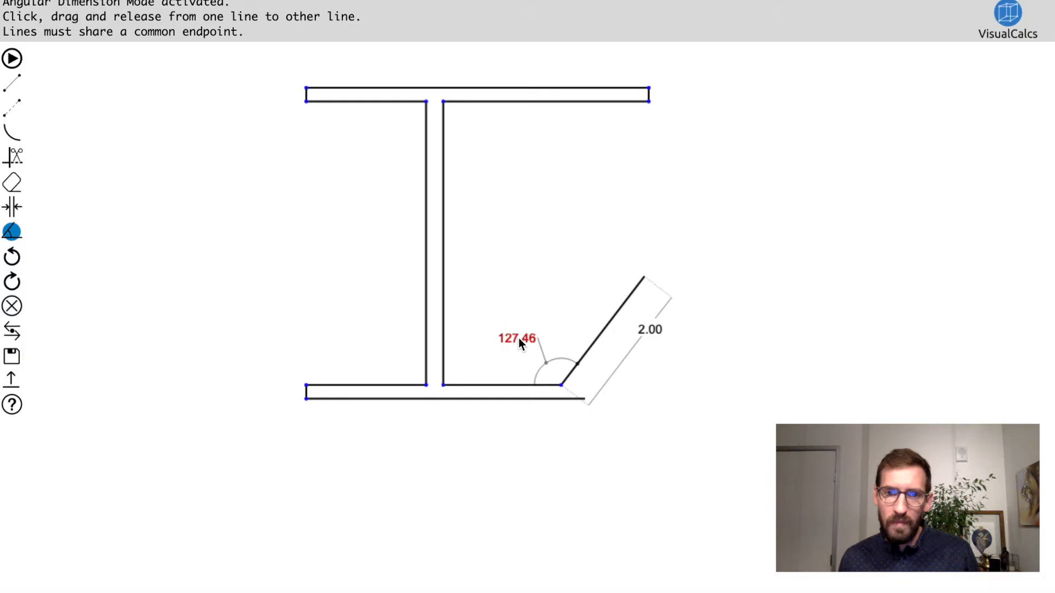
text(125)
key(Return)
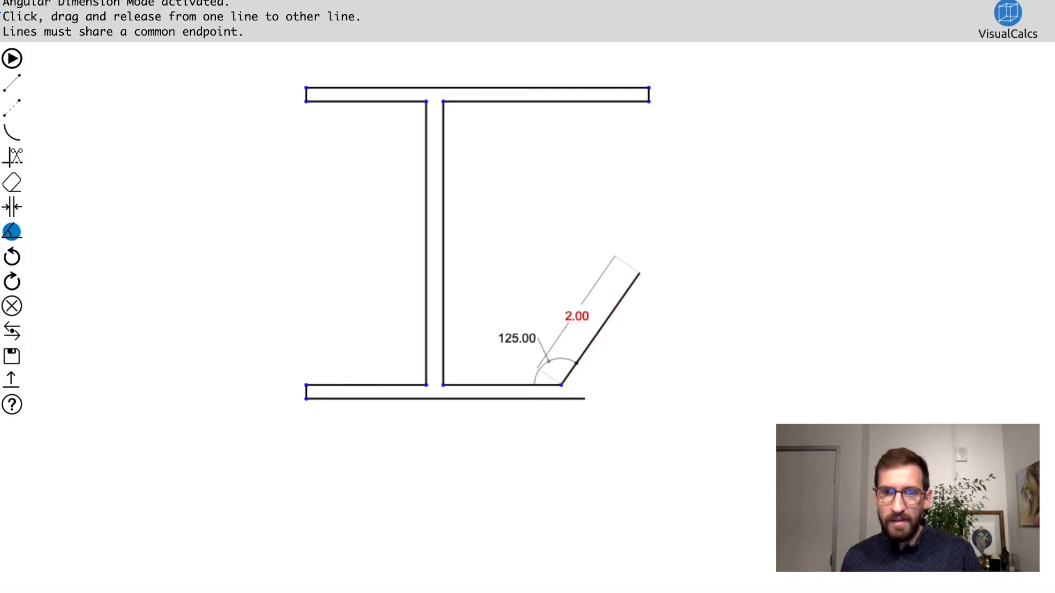
Step: Draw the lip's perpendicular end edge 0.2 long and a parallel outer lip line extending past the bottom flange's underside
click(13, 82)
drag(639, 273, 665, 290)
click(673, 239)
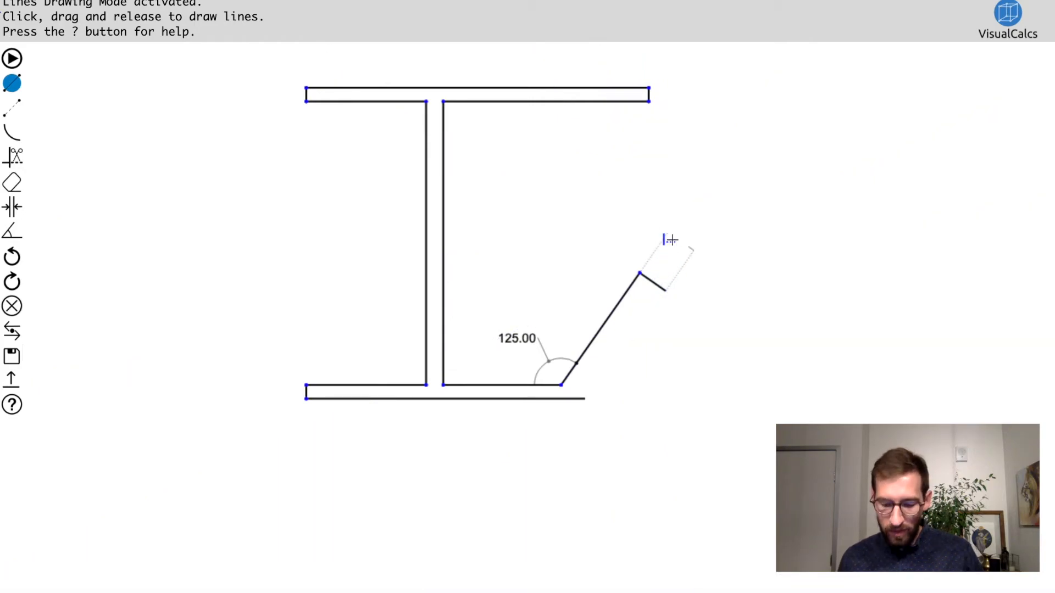
text(0.2)
key(Return)
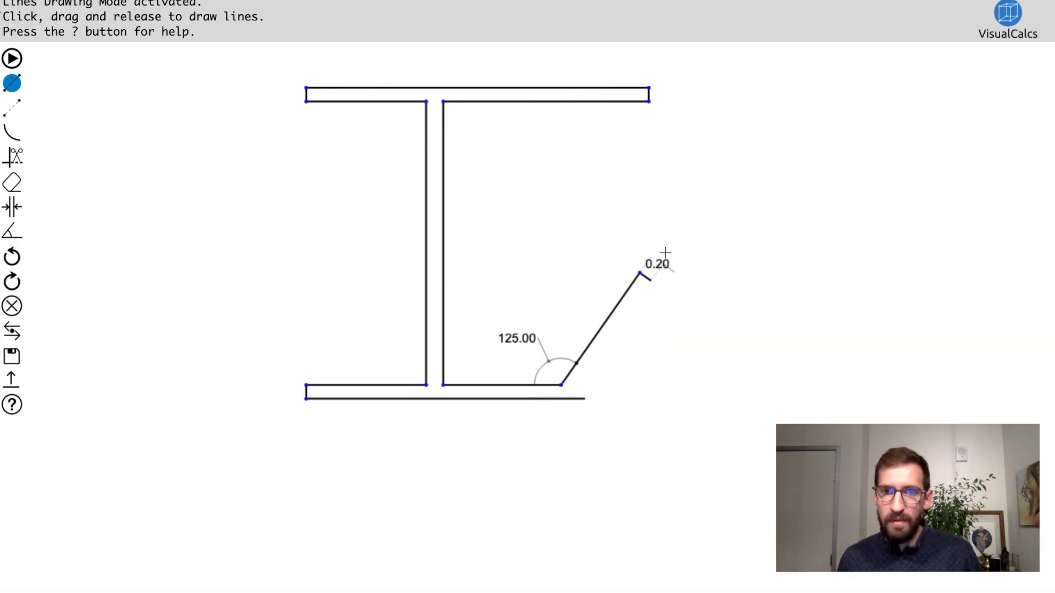
drag(651, 281, 495, 502)
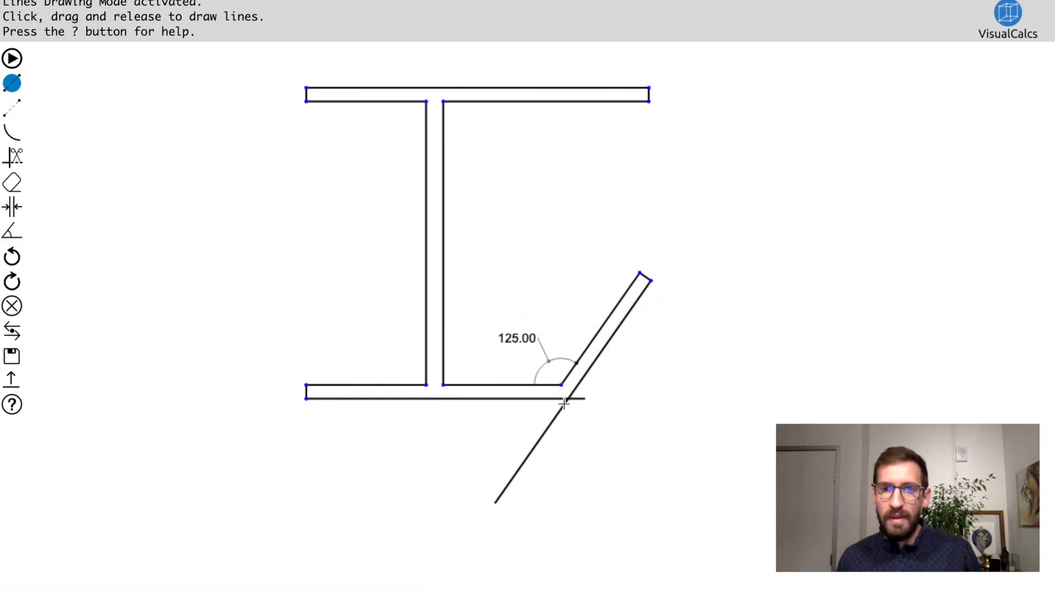
Step: Trim the overhanging ends of the outer lip line and the bottom flange's underside back to their intersection
click(19, 161)
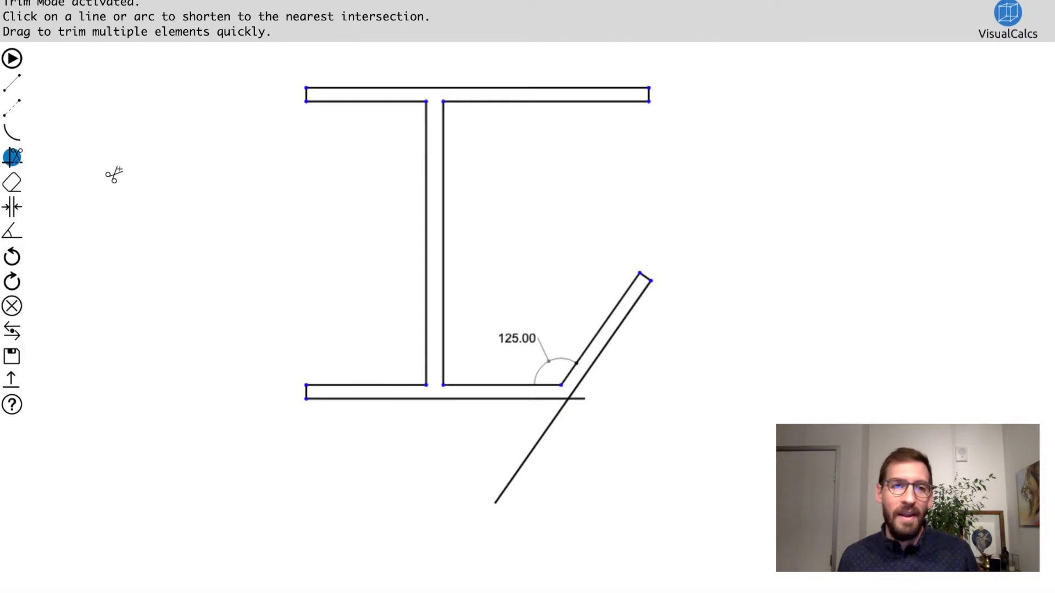
mouse_move(328, 192)
mouse_down()
mouse_move(201, 255)
mouse_move(225, 306)
mouse_move(205, 388)
mouse_up()
mouse_move(606, 382)
mouse_down()
mouse_move(574, 421)
mouse_move(332, 492)
mouse_up()
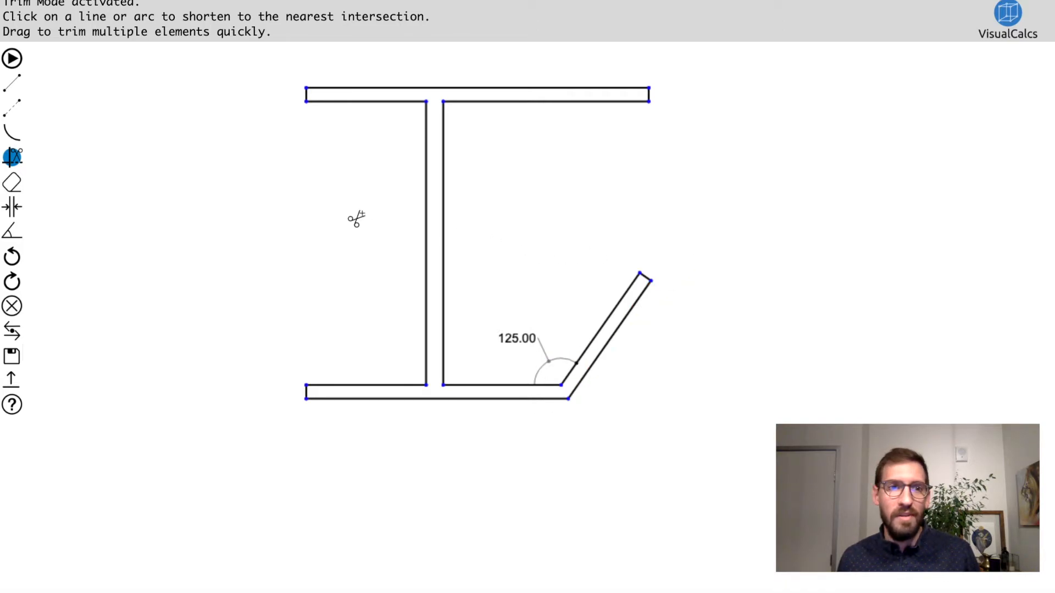
Step: Fillet the four corners between the web and the flanges with a radius of 0.2
click(20, 136)
text(.2)
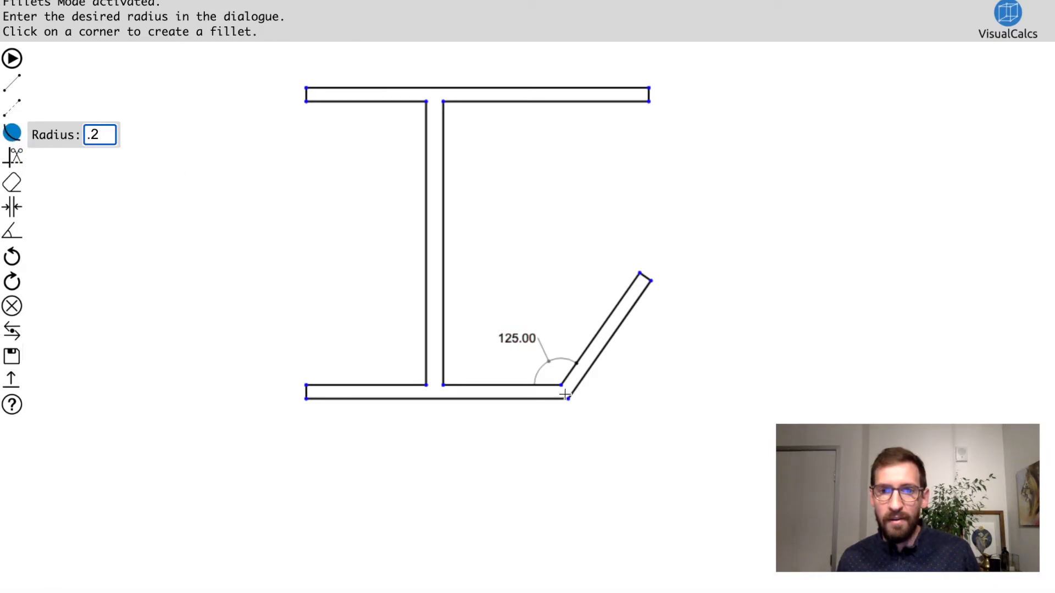
click(441, 385)
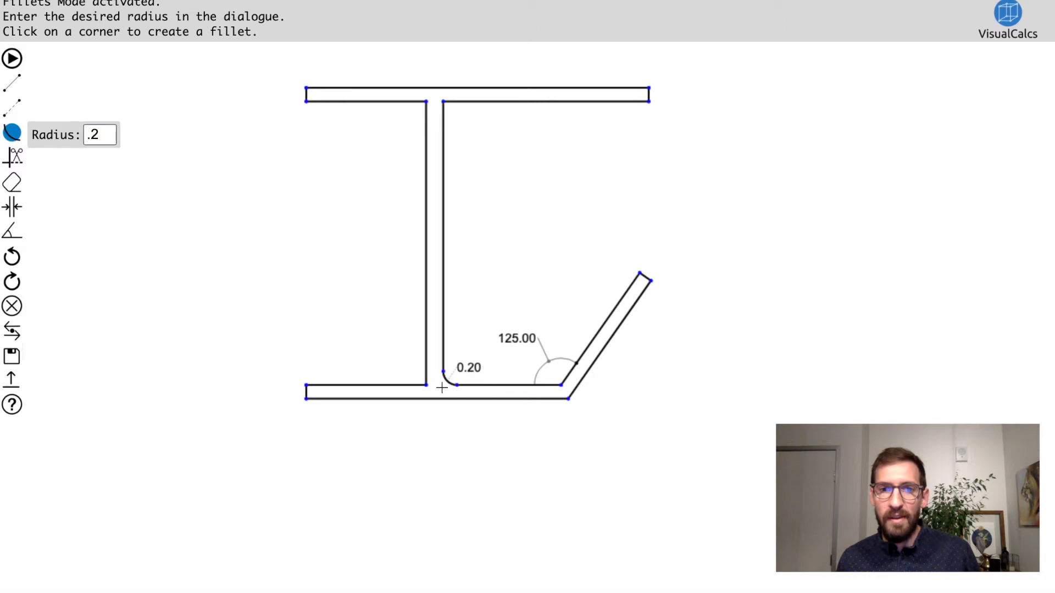
click(427, 388)
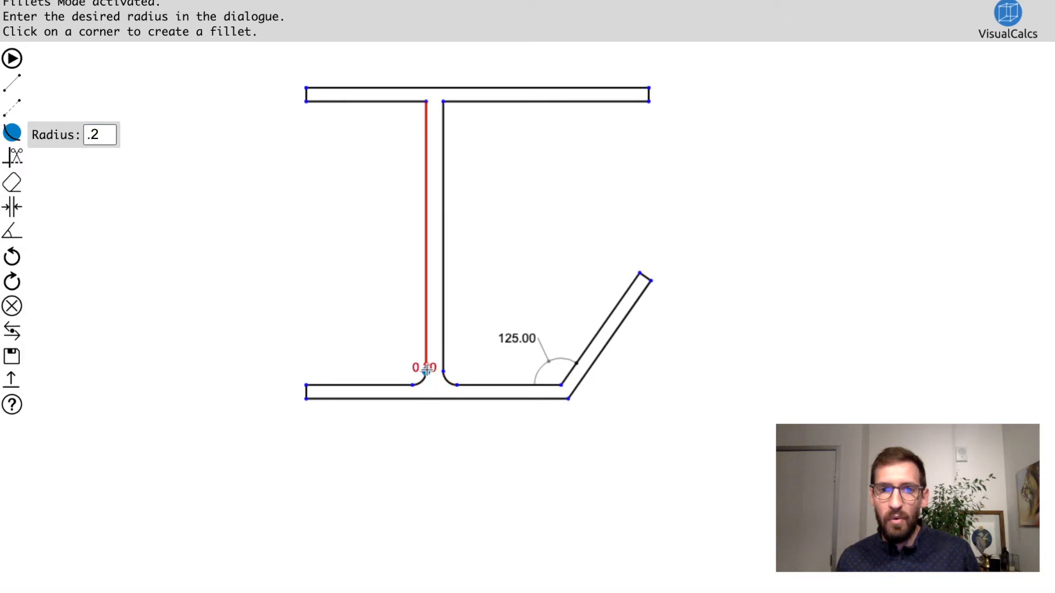
click(427, 100)
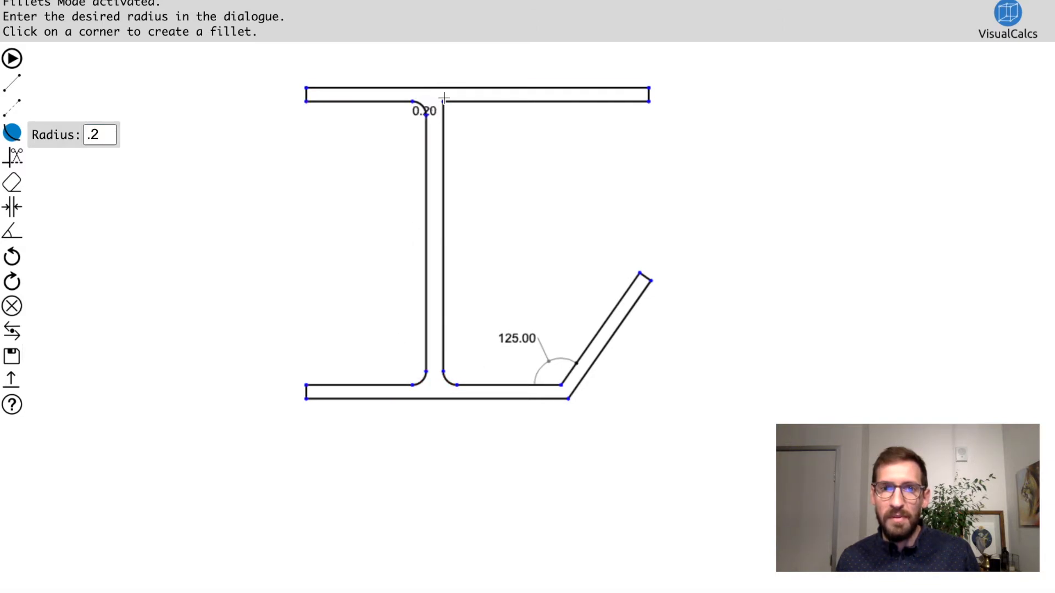
click(440, 102)
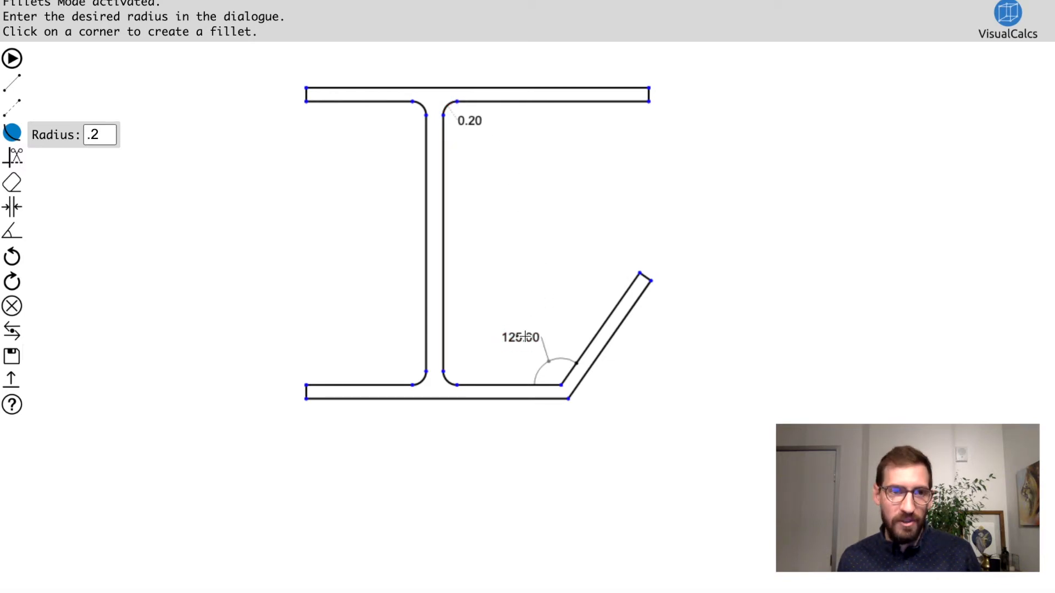
Step: Show the linear dimensions of the top flange's upper edge and its left end edge
click(12, 207)
click(385, 87)
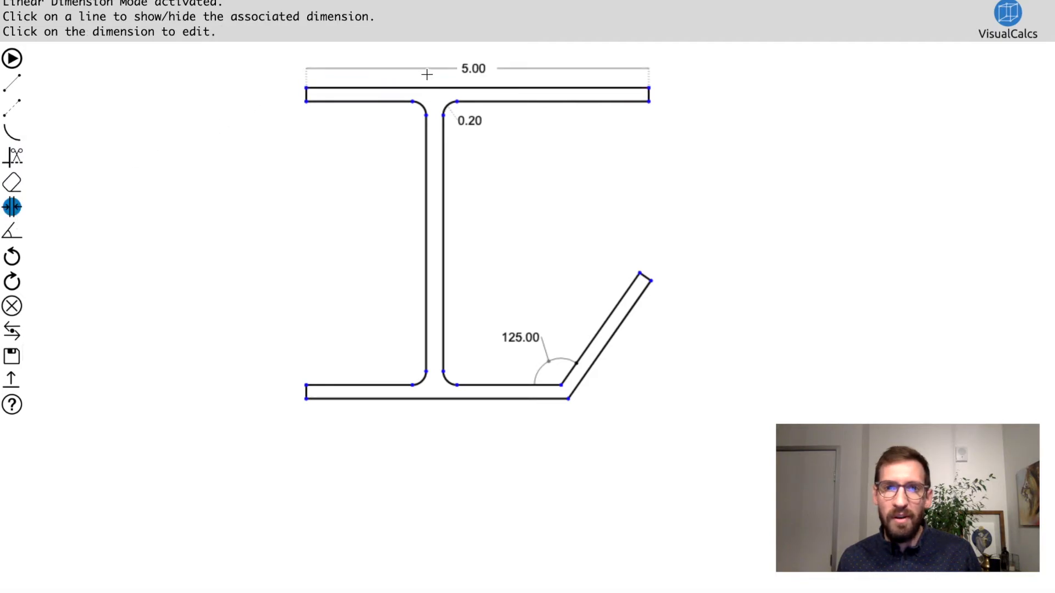
click(306, 95)
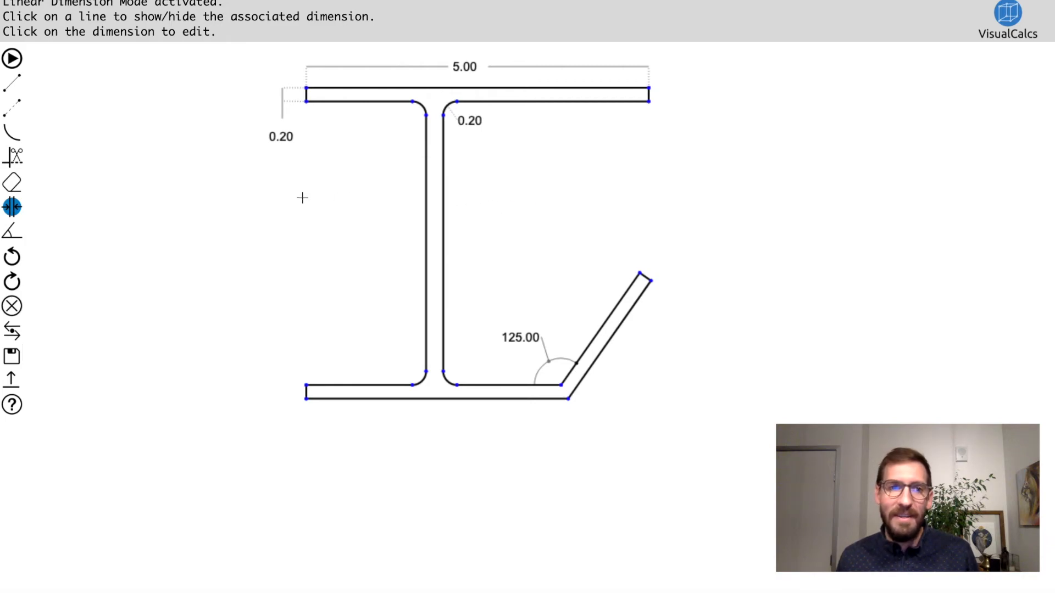
Step: Calculate the section properties and move the results beside the web within the cross section
click(15, 60)
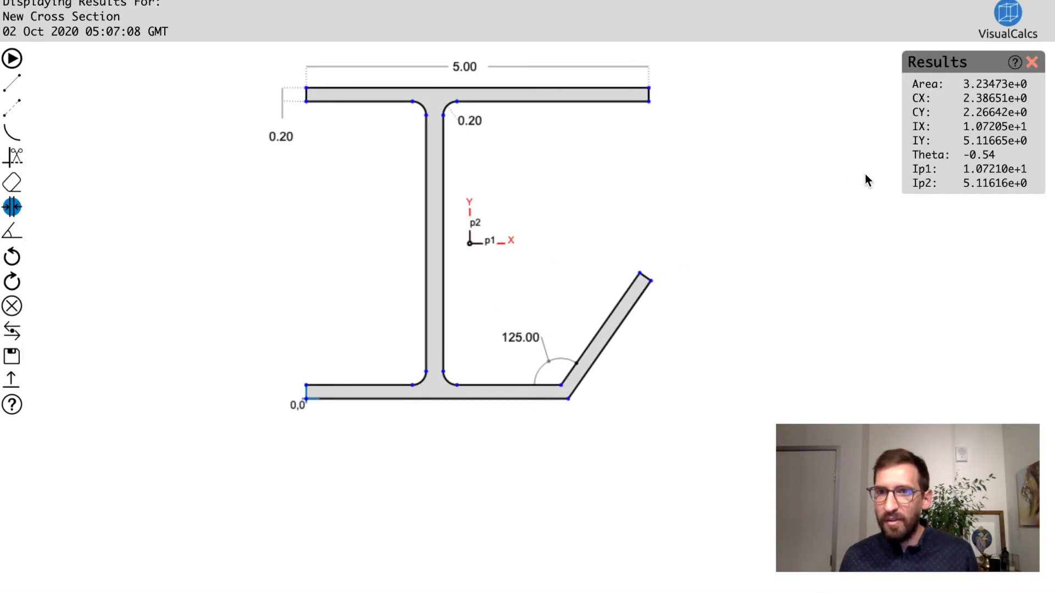
drag(941, 73, 560, 139)
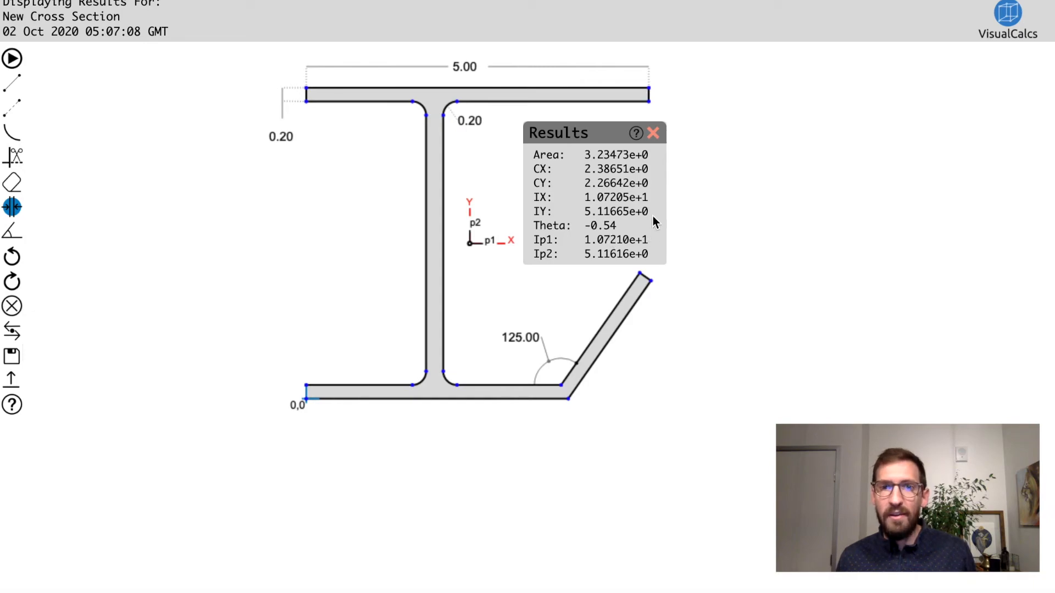
drag(589, 141, 588, 129)
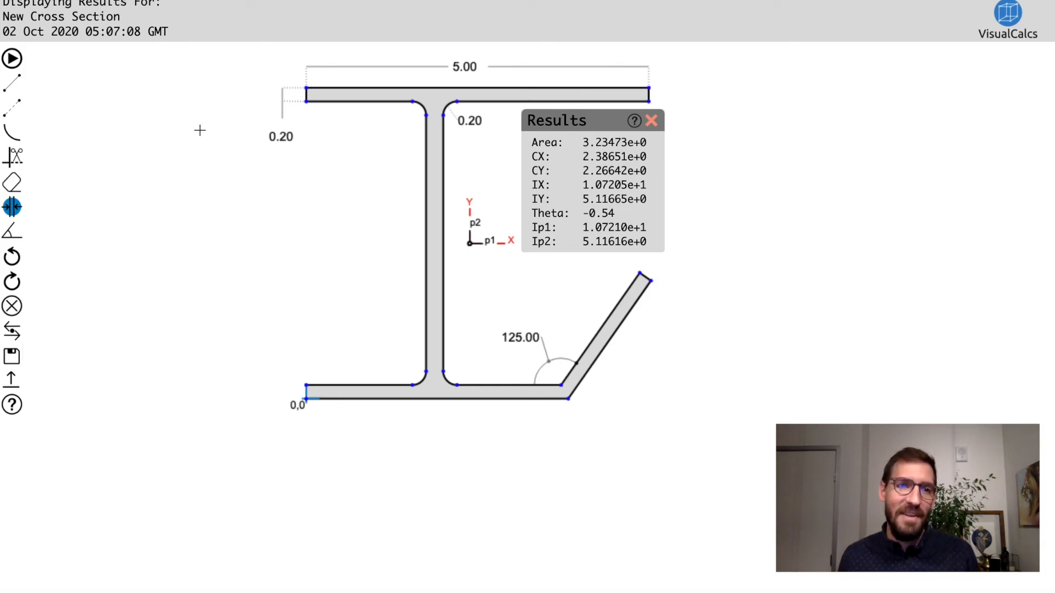
Step: Check the centroid's horizontal distance from the section's left edge with a dimensioned construction line, and erase that line
click(14, 109)
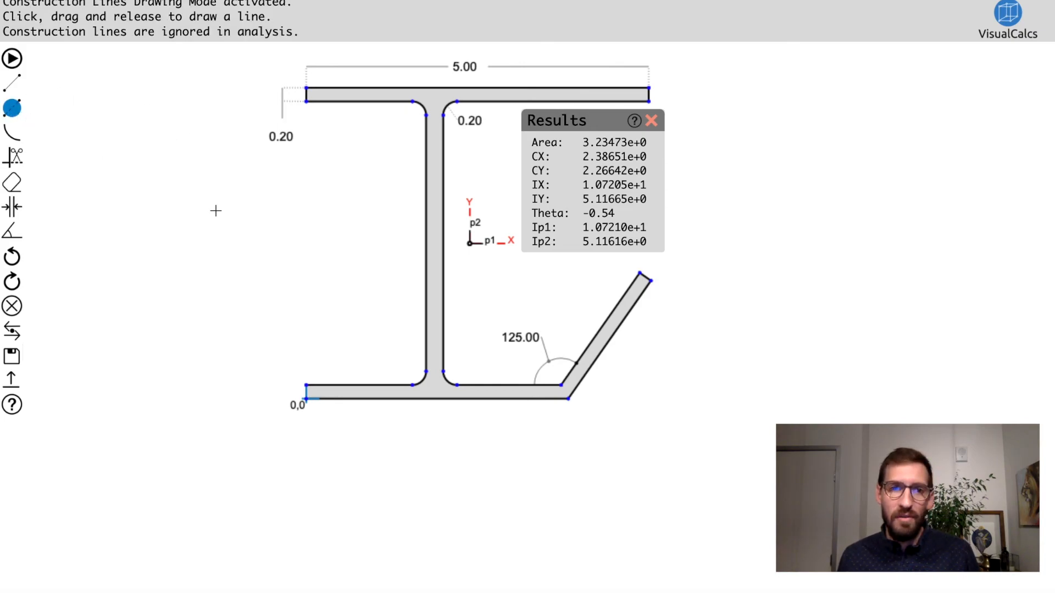
drag(472, 248, 305, 244)
drag(397, 233, 395, 274)
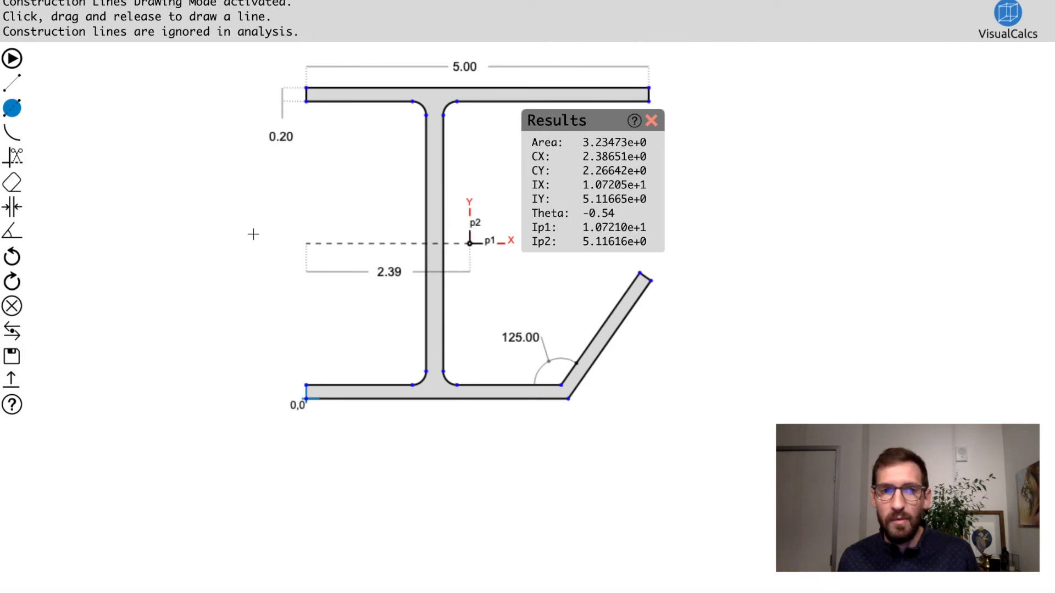
click(19, 189)
drag(269, 205, 496, 281)
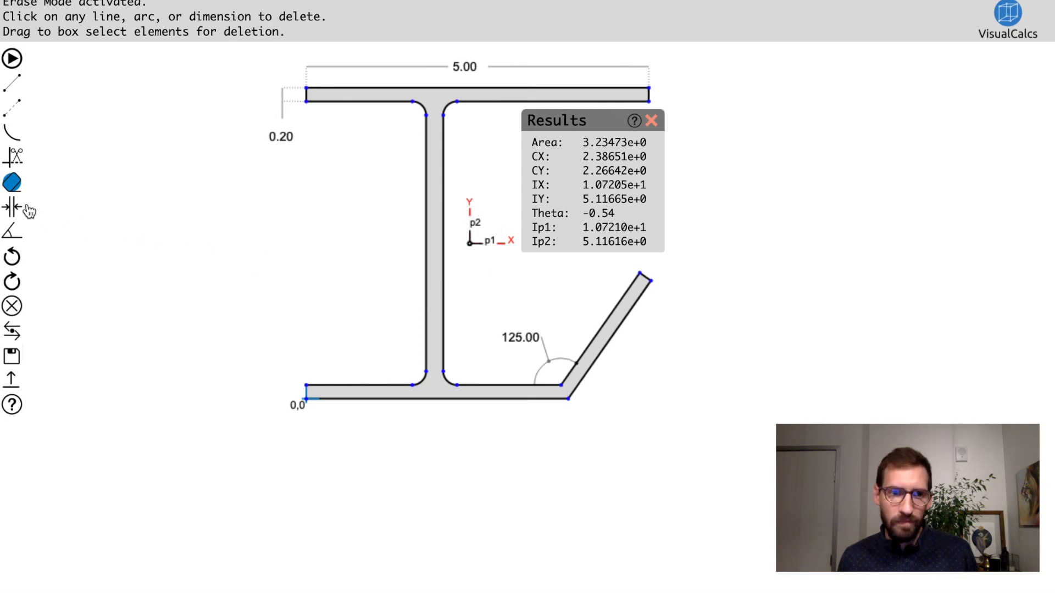